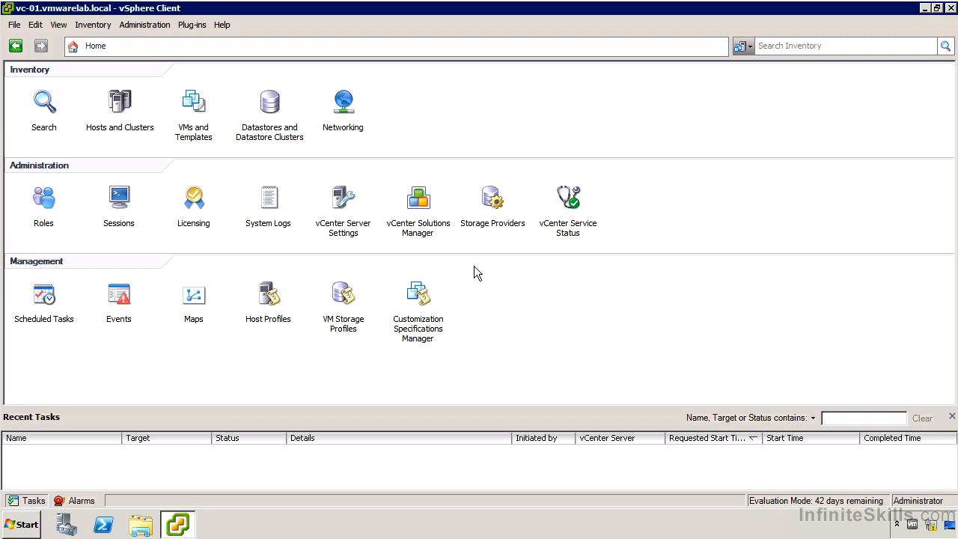
# Create a new scheduled task of the type Migrate a virtual machine
pyautogui.click(52, 299)
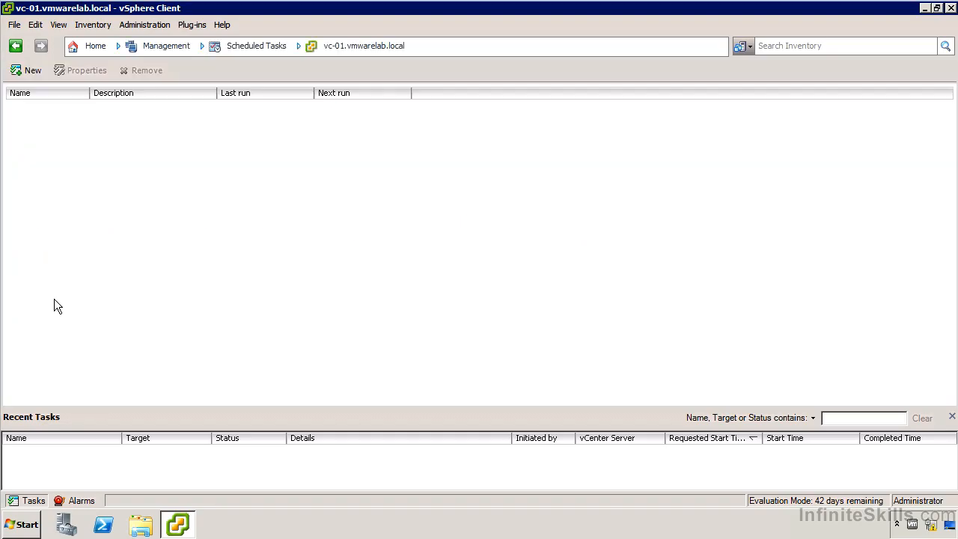
pyautogui.click(30, 75)
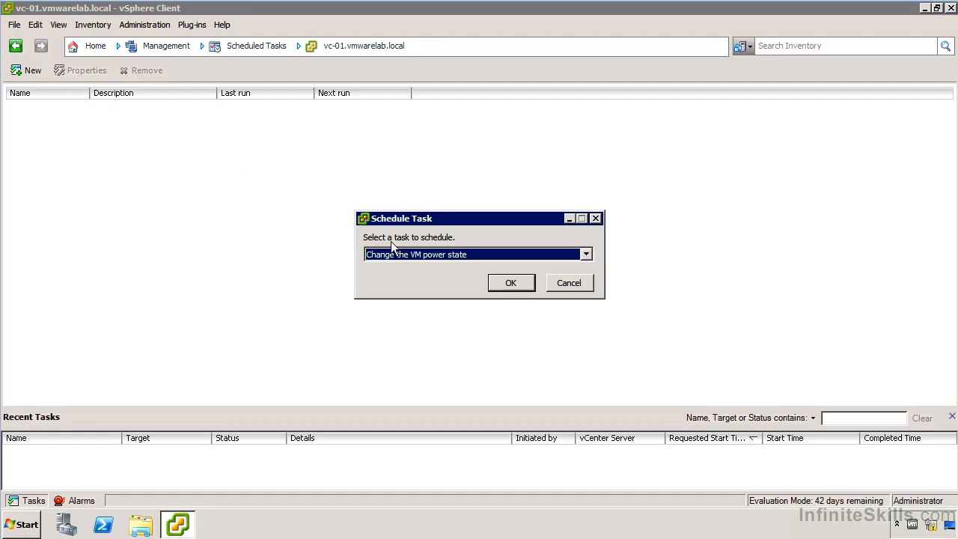
pyautogui.click(404, 254)
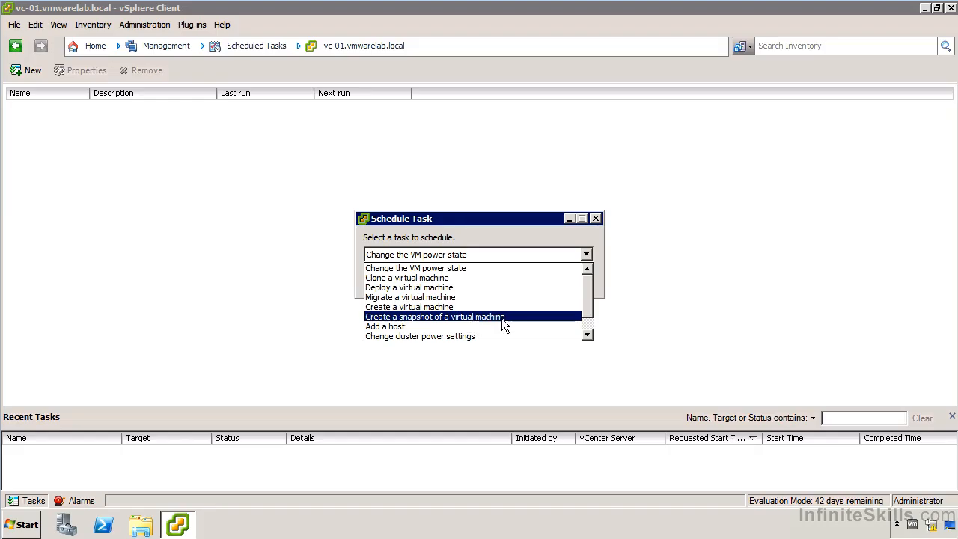
pyautogui.scroll(-1, 486, 321)
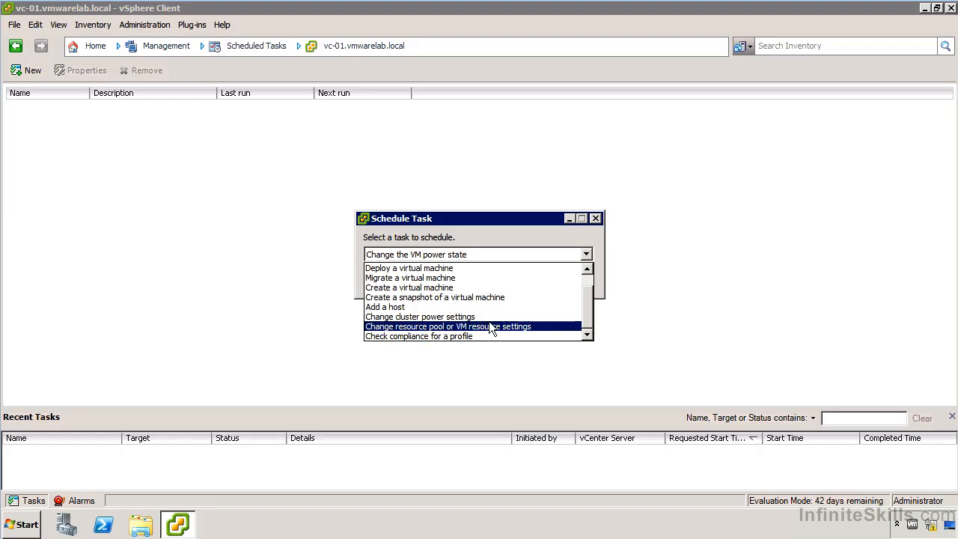
pyautogui.scroll(1, 516, 321)
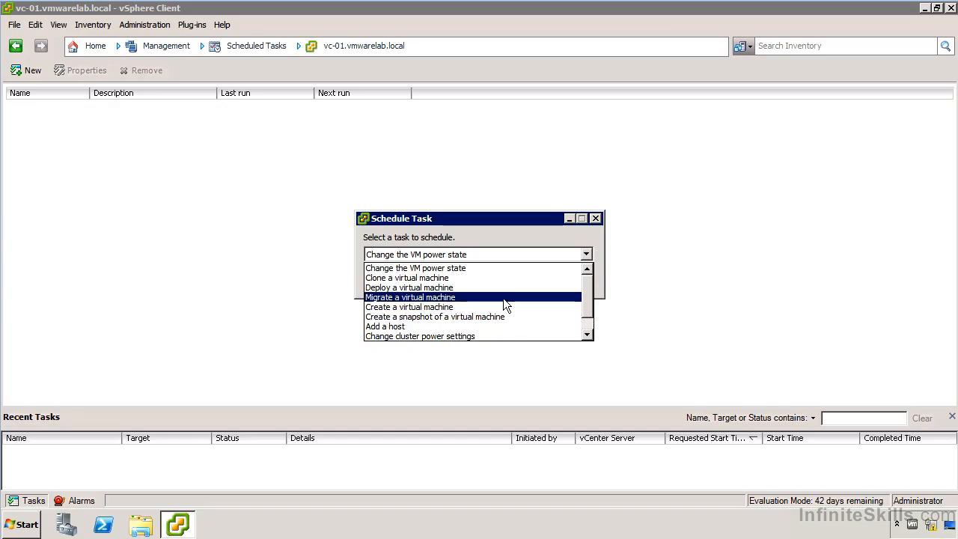
pyautogui.click(503, 299)
pyautogui.click(504, 286)
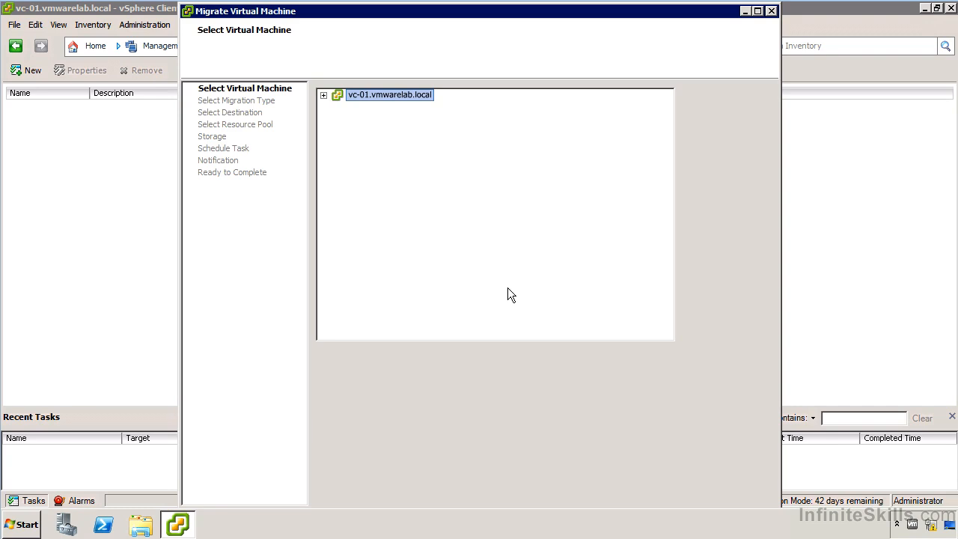
# Choose W2K8R2-1 in Lab Environment 1 as the virtual machine to migrate and maximize the wizard window
pyautogui.click(322, 94)
pyautogui.click(339, 119)
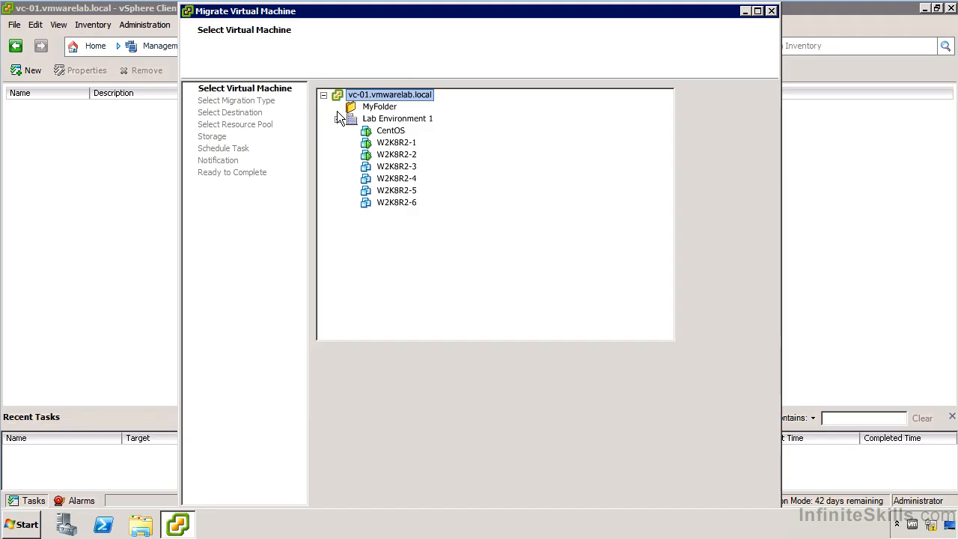
pyautogui.click(413, 145)
pyautogui.doubleClick(412, 13)
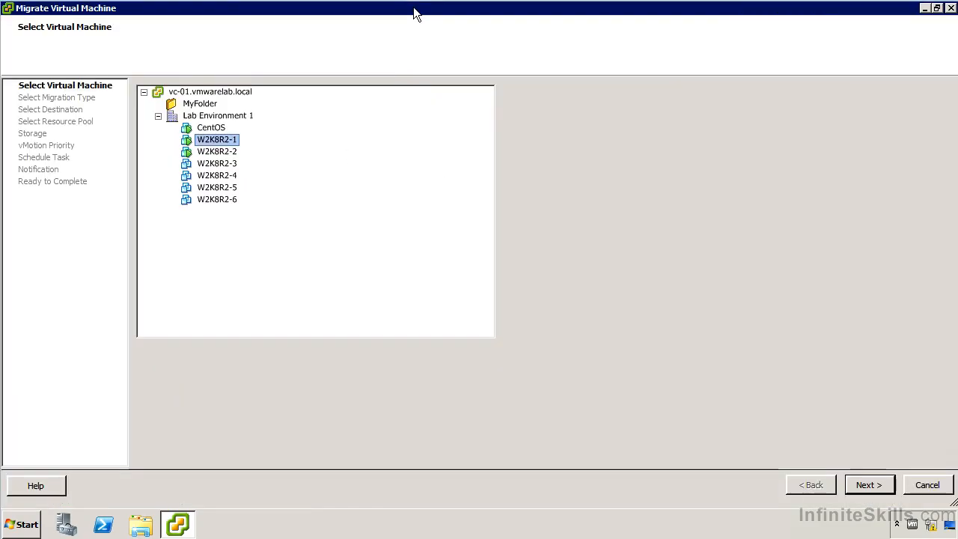
pyautogui.click(852, 488)
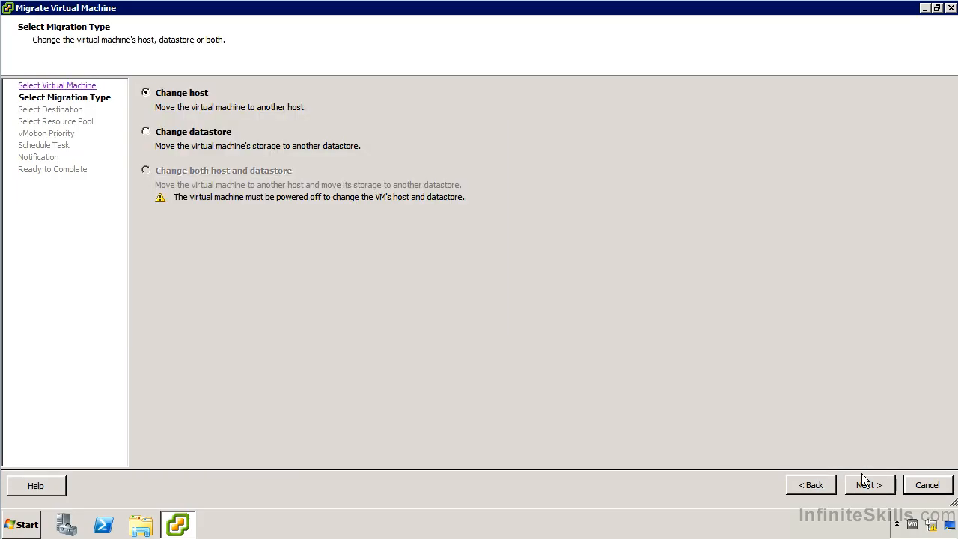
# Keep the Change host migration type, choose host 10.82.1.152 in Cluster 1 as destination, and accept the default vMotion priority
pyautogui.click(868, 484)
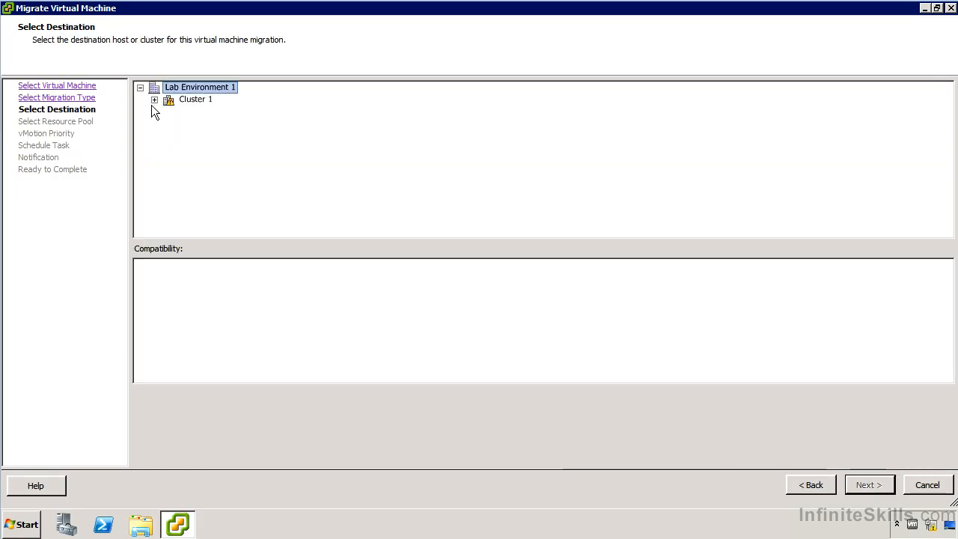
pyautogui.click(154, 100)
pyautogui.click(217, 124)
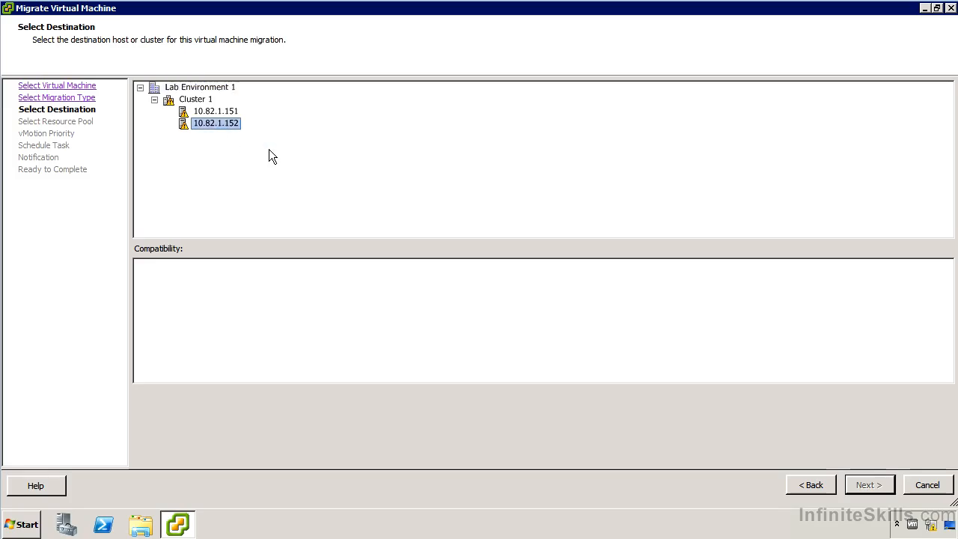
pyautogui.click(872, 485)
pyautogui.click(875, 484)
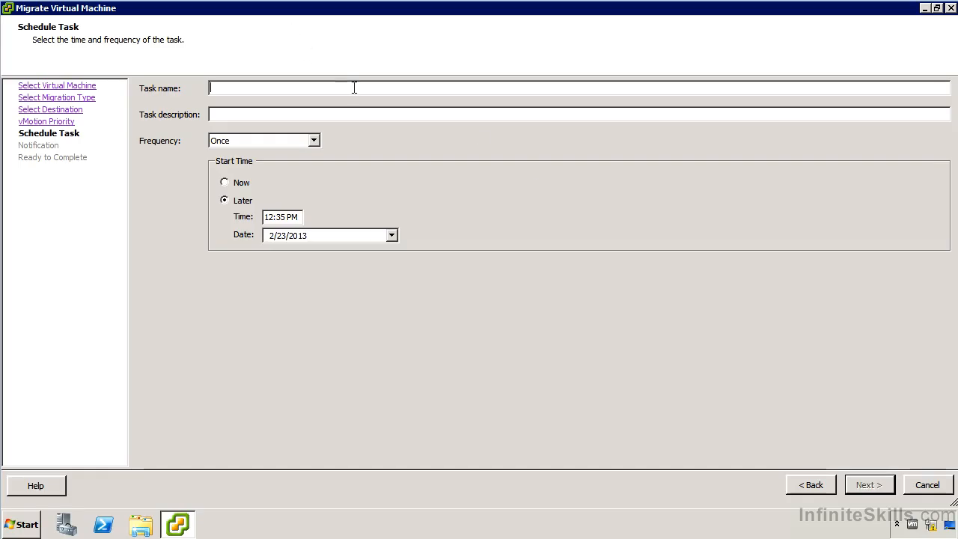
# Name the scheduled task "Migrate W2K8R2-1 nighly"
pyautogui.write('Migrate W2K8R2')
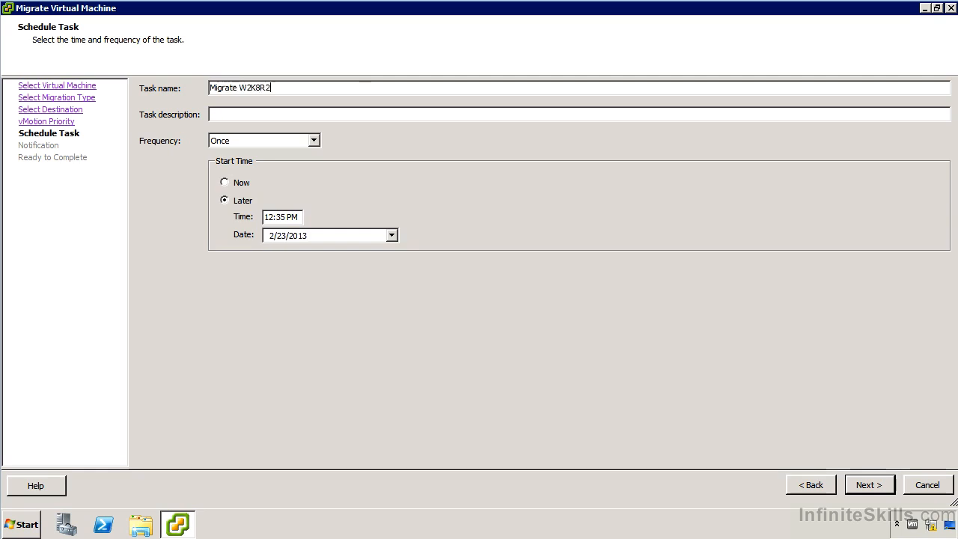
pyautogui.write('-1 nighly')
# Try the After Startup, Hourly and Daily frequencies to compare their scheduling settings
pyautogui.click(264, 142)
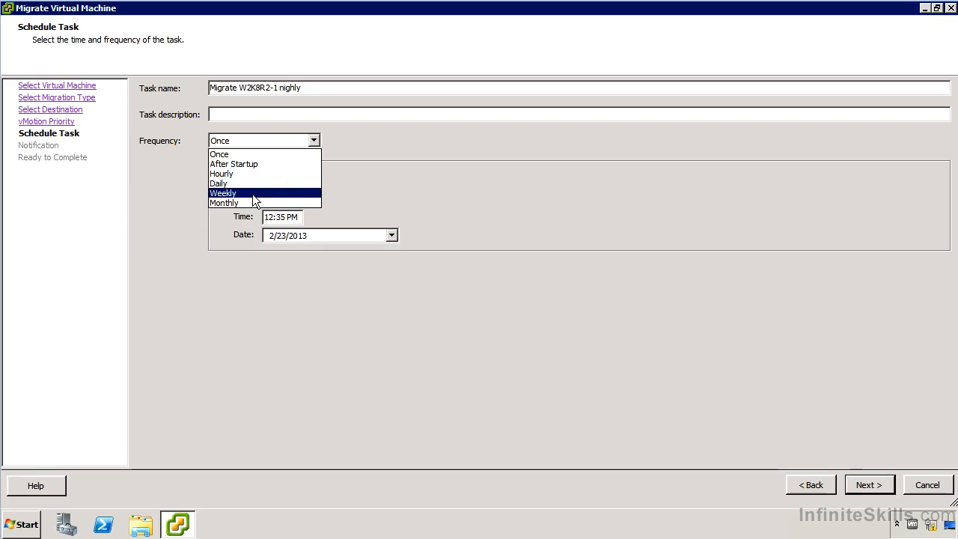
pyautogui.click(243, 164)
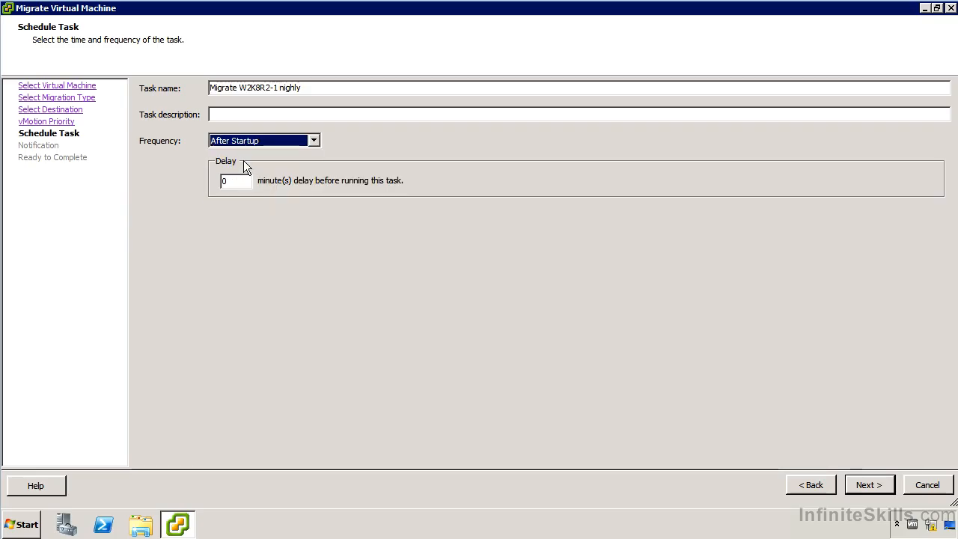
pyautogui.click(235, 140)
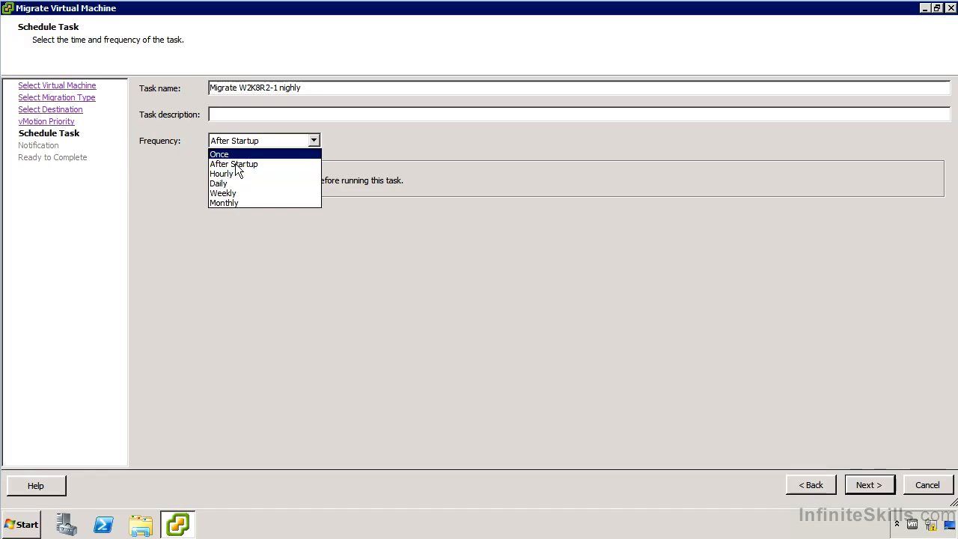
pyautogui.click(237, 174)
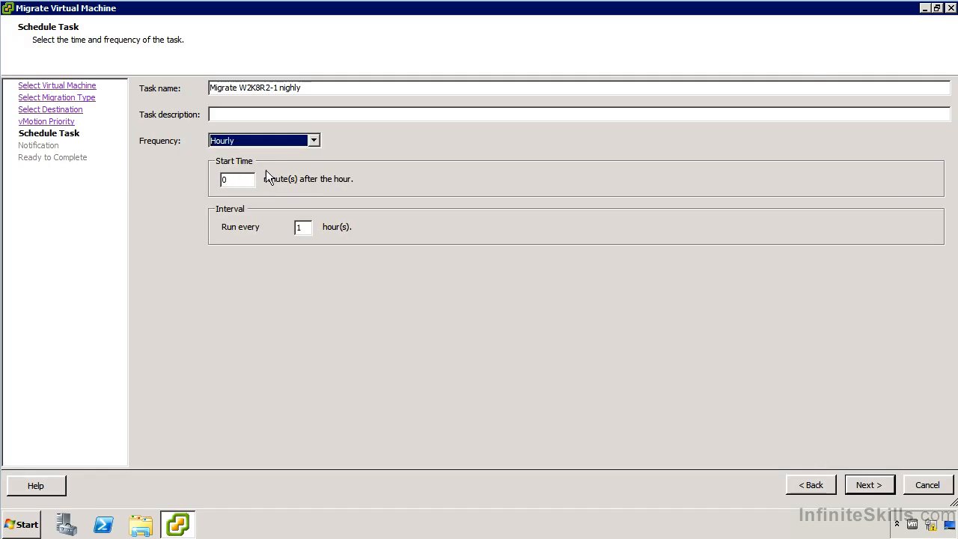
pyautogui.click(234, 143)
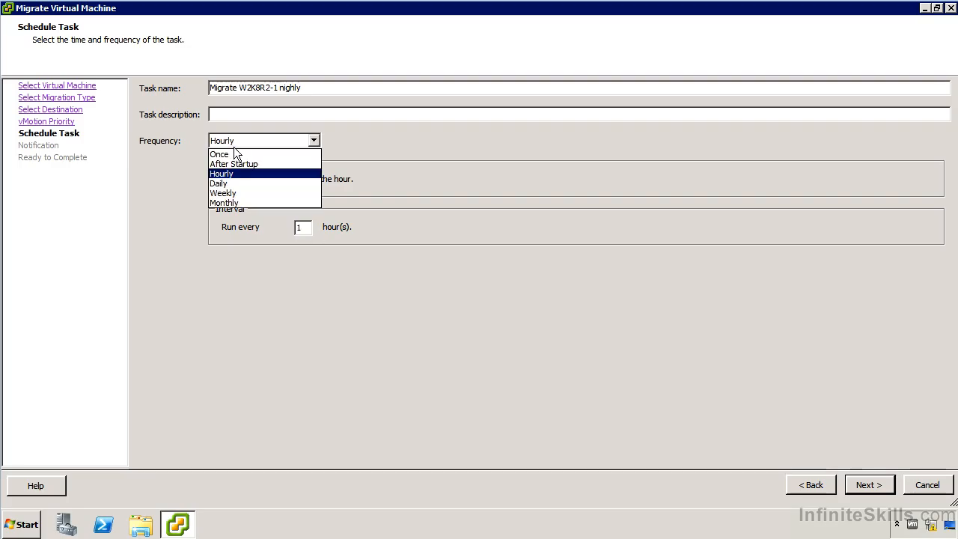
pyautogui.click(223, 183)
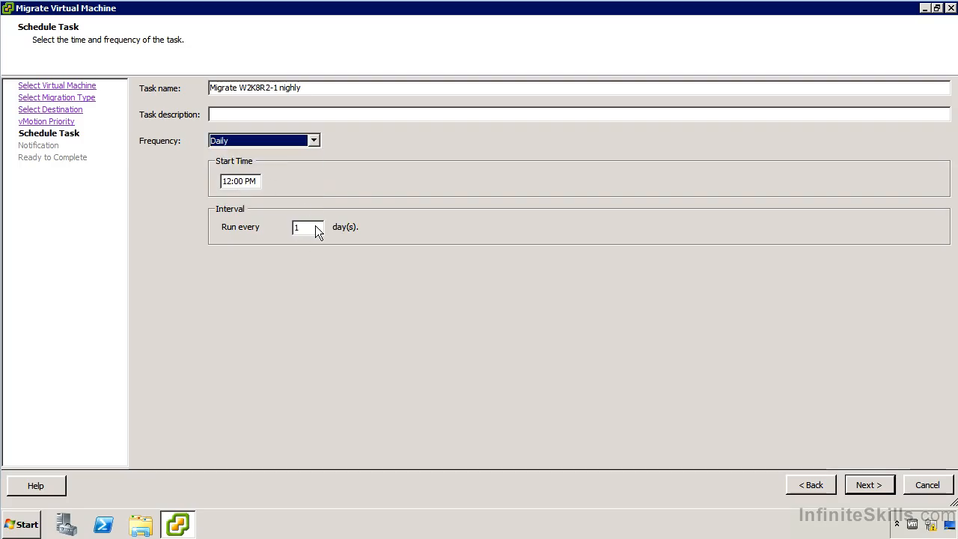
# Try a Monthly frequency that runs on the last Monday of the month
pyautogui.click(247, 140)
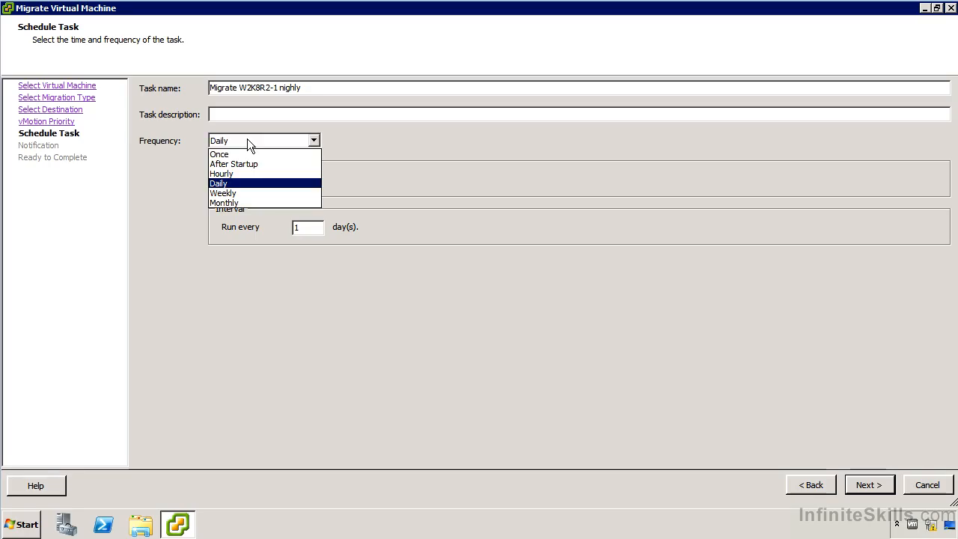
pyautogui.click(249, 202)
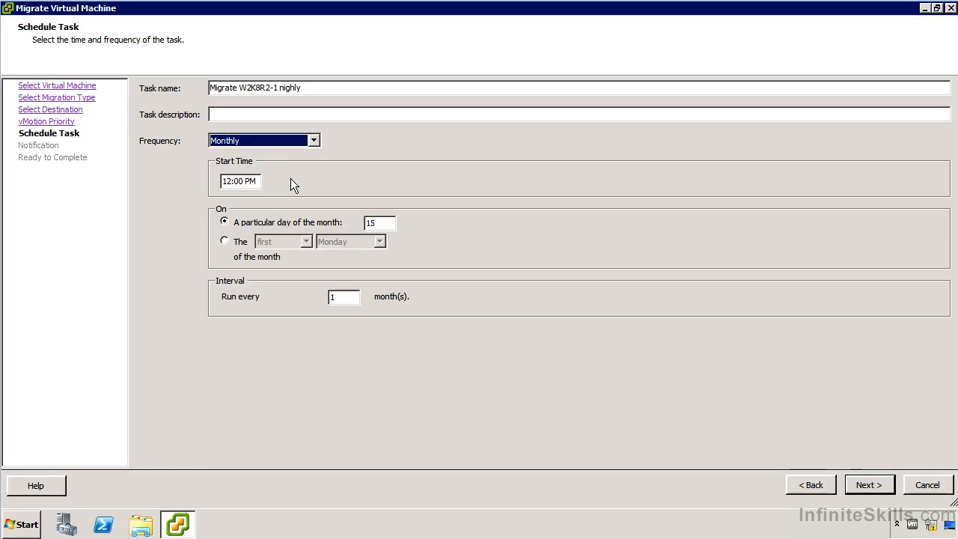
pyautogui.click(229, 244)
pyautogui.click(281, 239)
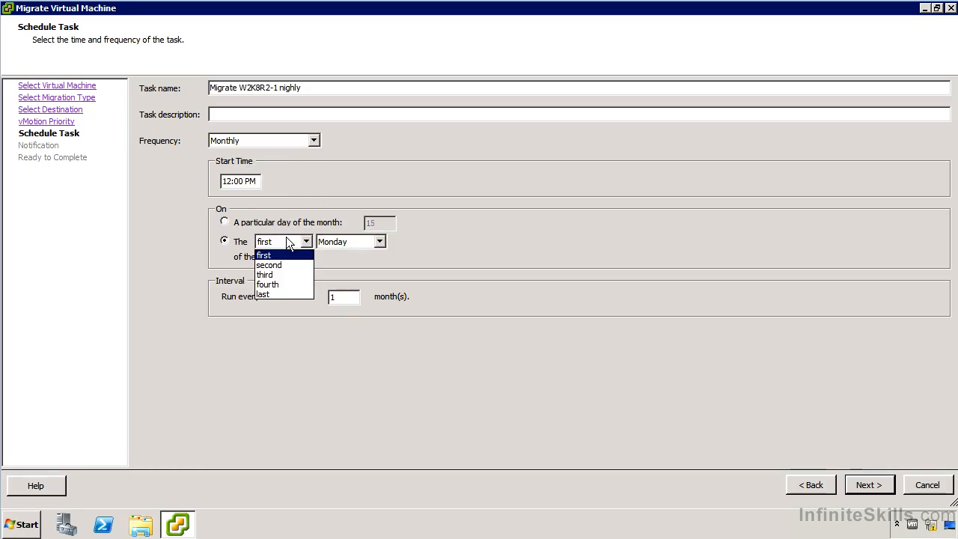
pyautogui.click(273, 293)
pyautogui.click(349, 242)
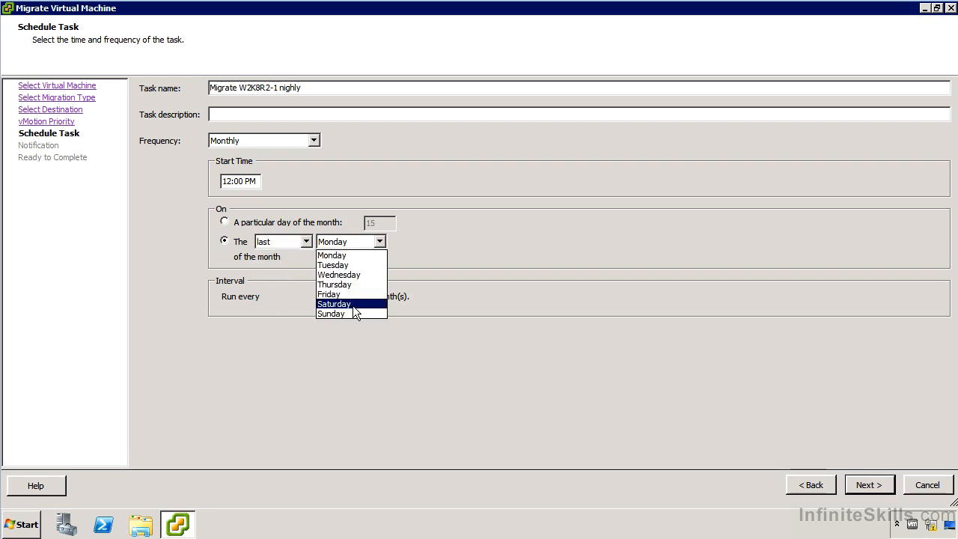
pyautogui.click(423, 246)
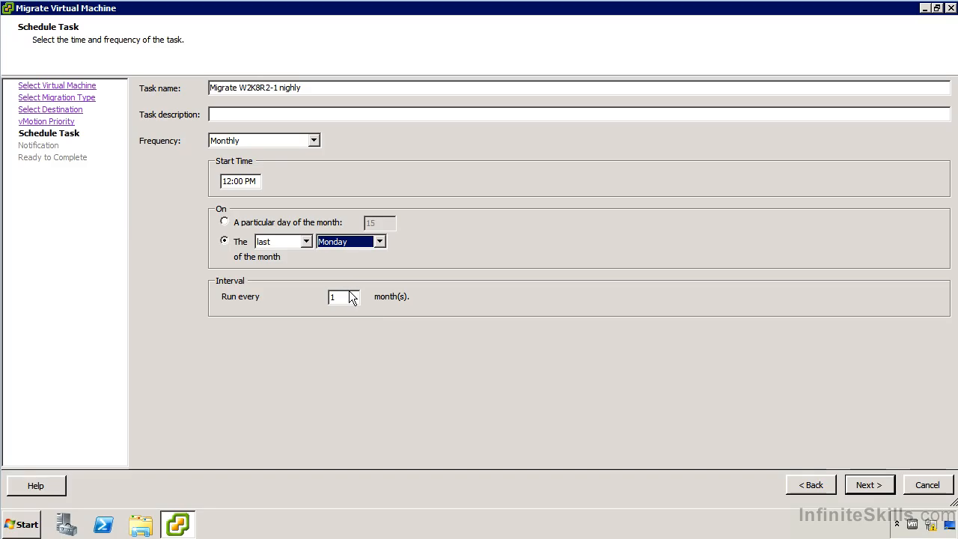
# Set the task's frequency to Daily with a start time of 3:00 AM
pyautogui.click(237, 142)
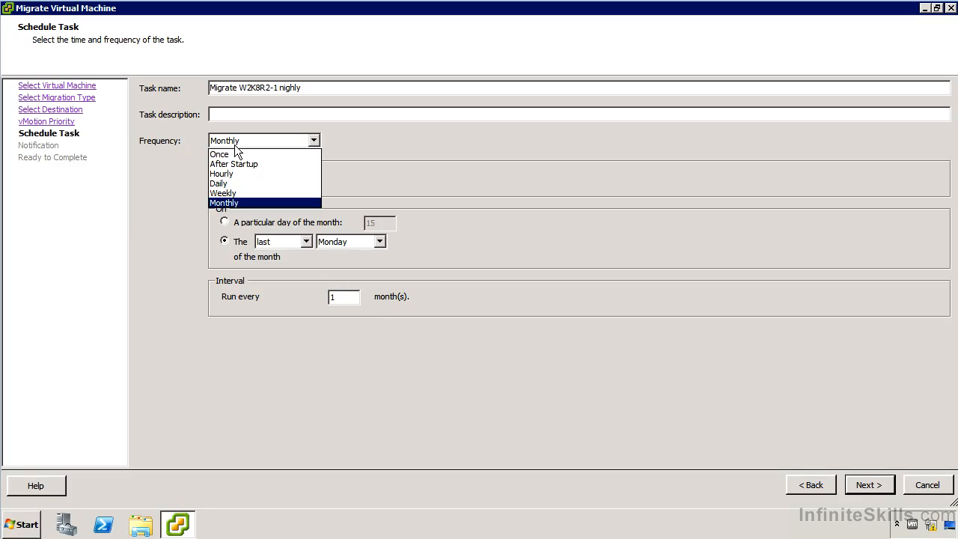
pyautogui.click(241, 184)
pyautogui.doubleClick(228, 184)
pyautogui.write('3:00 AM')
pyautogui.press('Delete')
pyautogui.press('Delete')
# Leave email notification off and finish creating the scheduled migration task
pyautogui.click(870, 484)
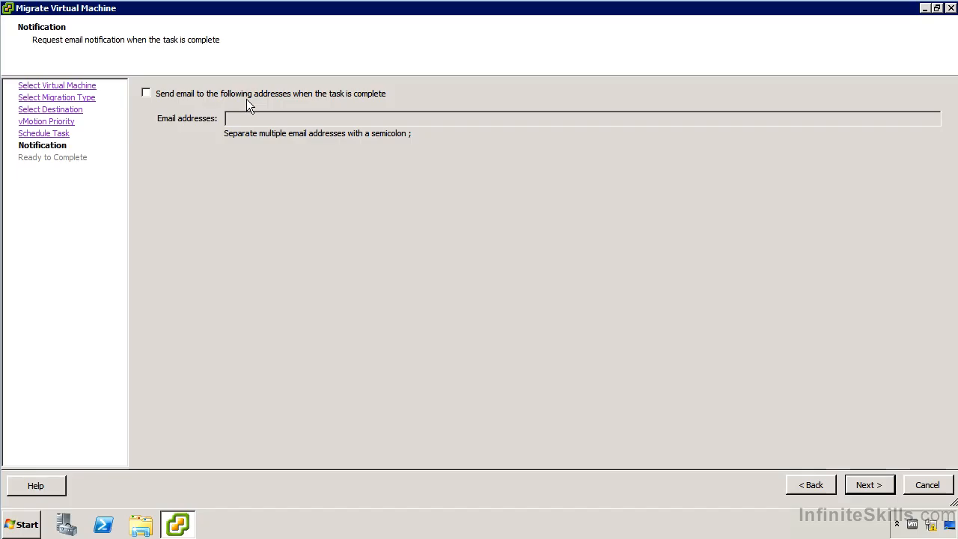
pyautogui.click(864, 486)
pyautogui.click(867, 483)
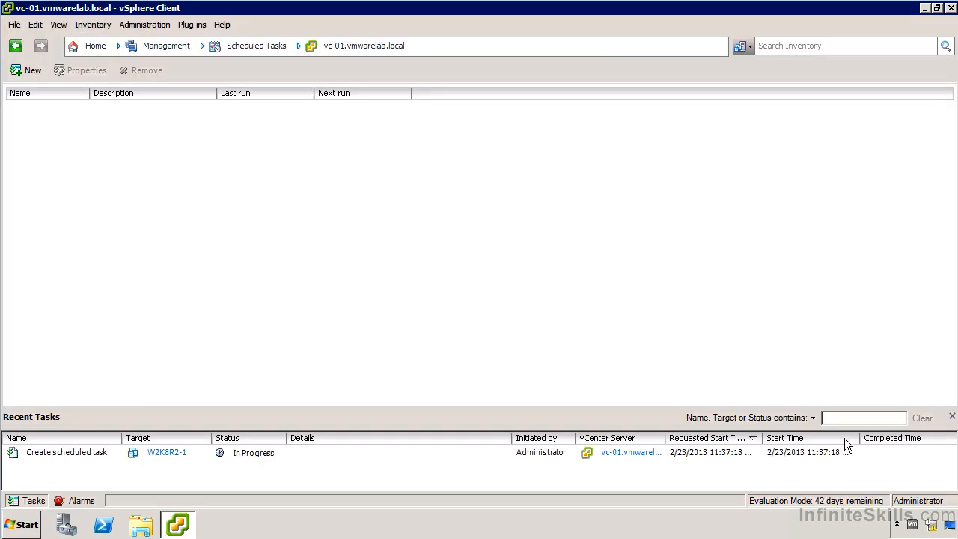
# Widen the Name column of the scheduled tasks list, and open the migration task's properties and close them without changes
pyautogui.doubleClick(89, 92)
pyautogui.rightClick(80, 109)
pyautogui.click(160, 149)
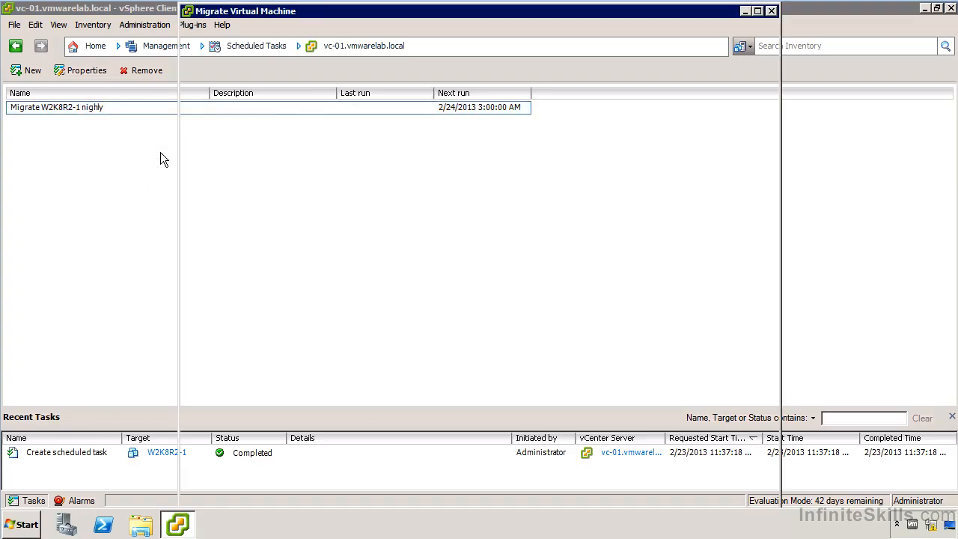
pyautogui.click(770, 12)
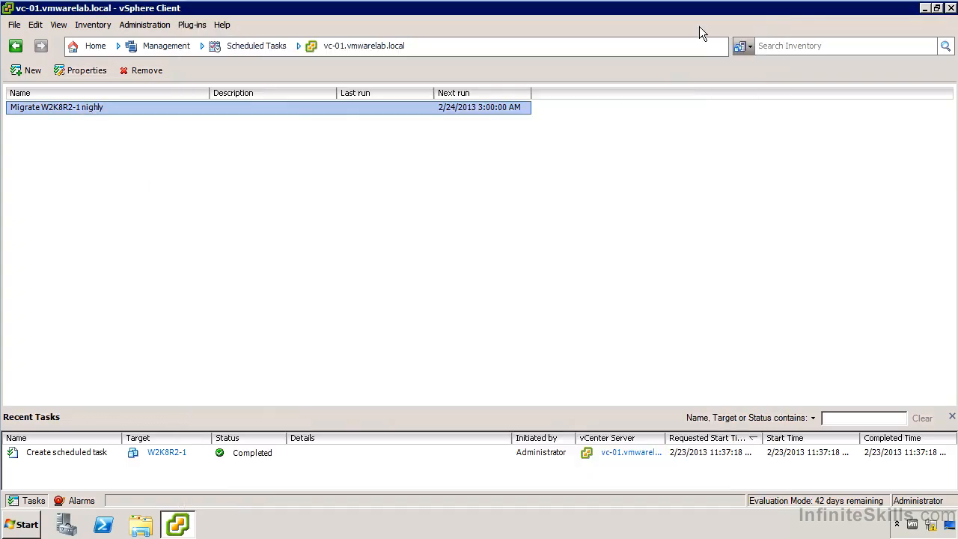
# Run the scheduled W2K8R2-1 migration immediately and check its migrate and run entries among the recent tasks
pyautogui.rightClick(210, 110)
pyautogui.click(244, 115)
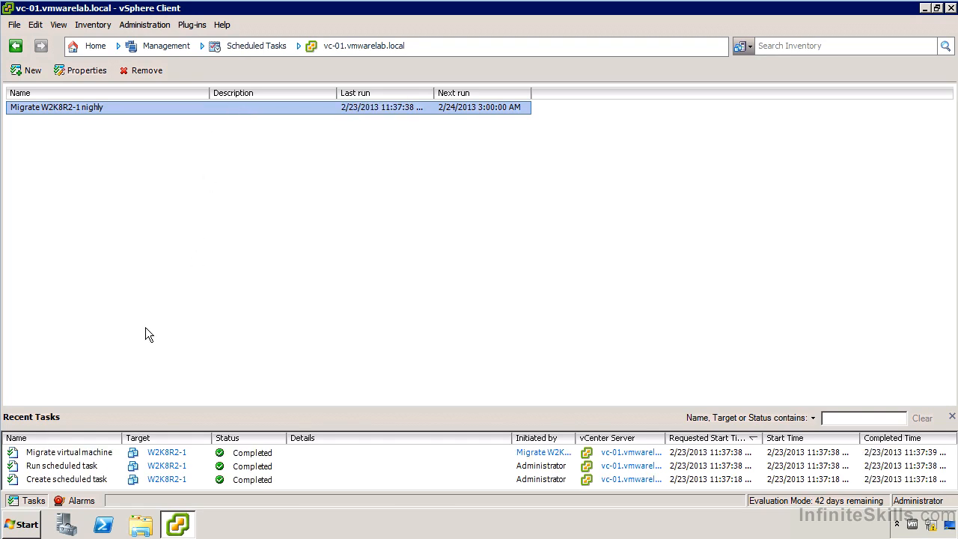
pyautogui.click(62, 453)
pyautogui.click(90, 469)
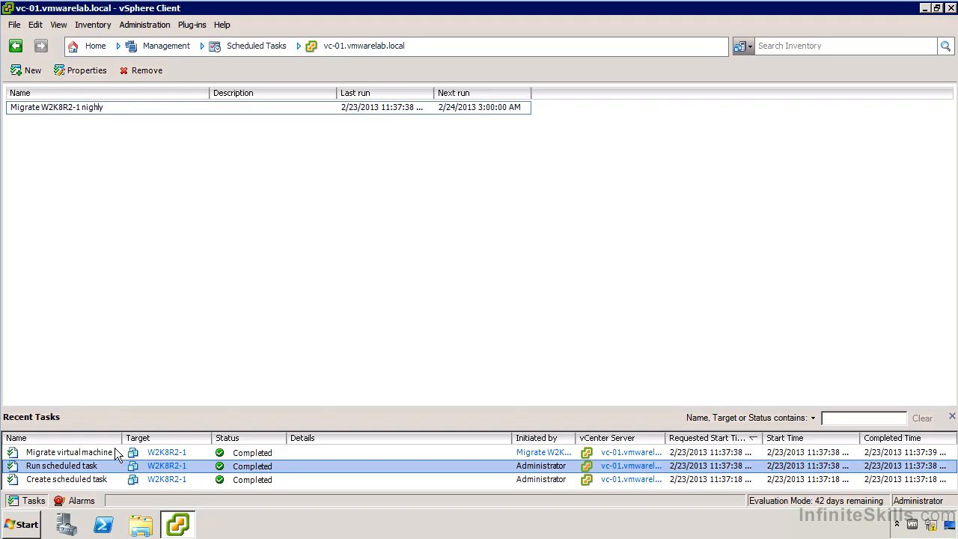
# Open the vCenter Events view and examine the events for the W2K8R2-1 migration and the scheduled task's run
pyautogui.click(95, 45)
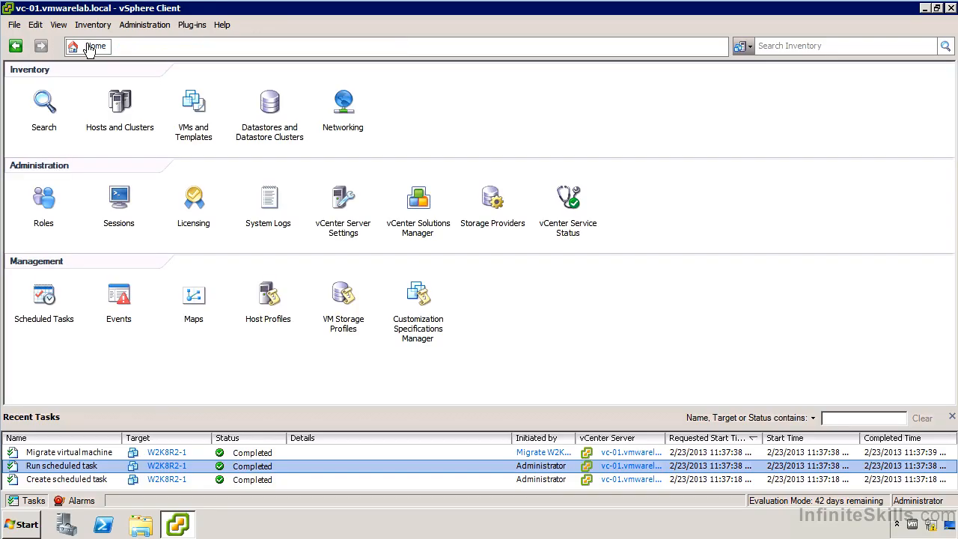
pyautogui.click(126, 301)
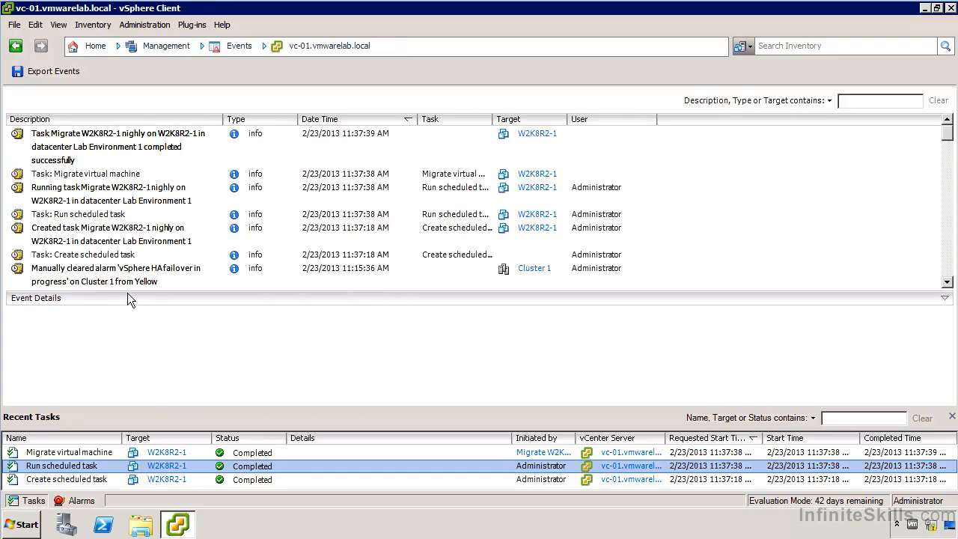
pyautogui.click(88, 176)
pyautogui.click(119, 198)
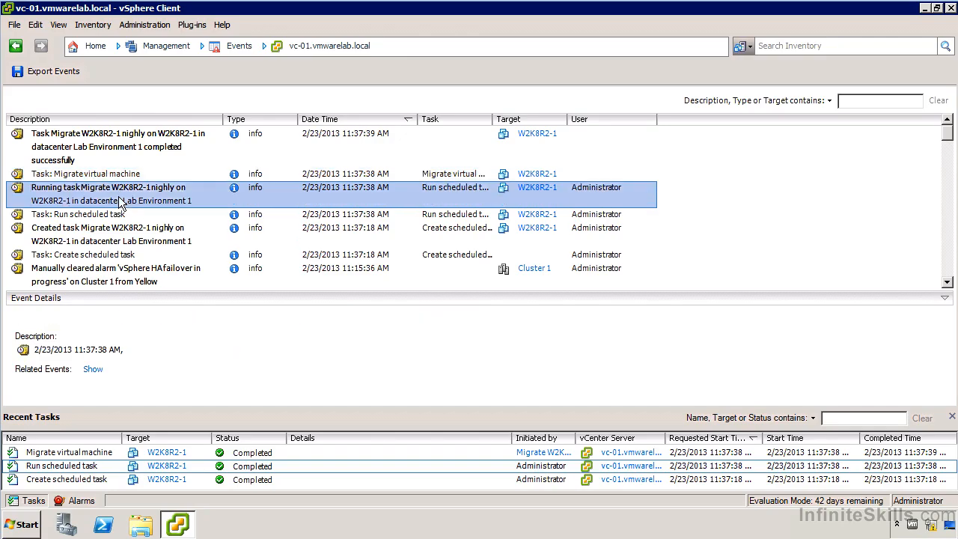